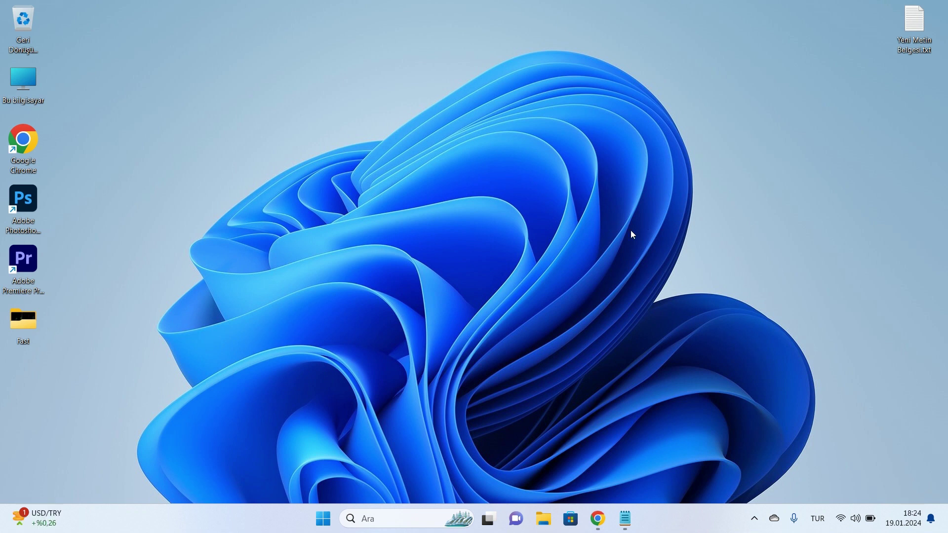
Step: Run C:\Windows\System32\ctfmon.exe through the Windows Run dialog, copying the path from the open Yeni Metin Belgesi.txt document
{"action": "right_click", "coordinate": [321, 522]}
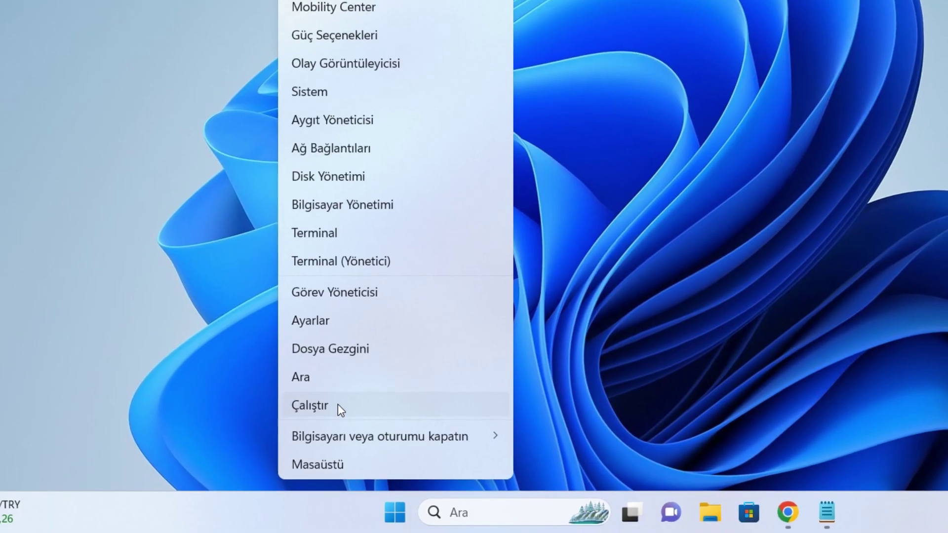
{"action": "left_click", "coordinate": [283, 444]}
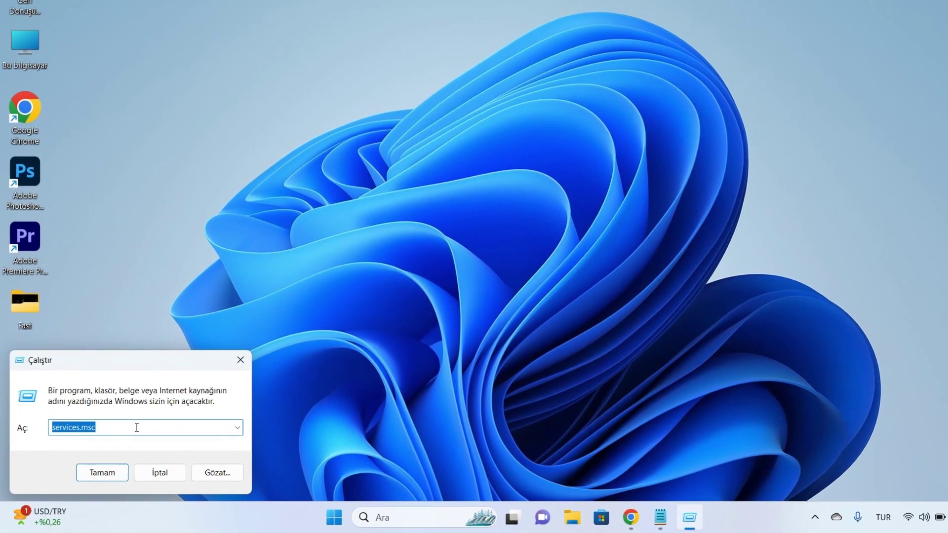
{"action": "key", "text": "BackSpace"}
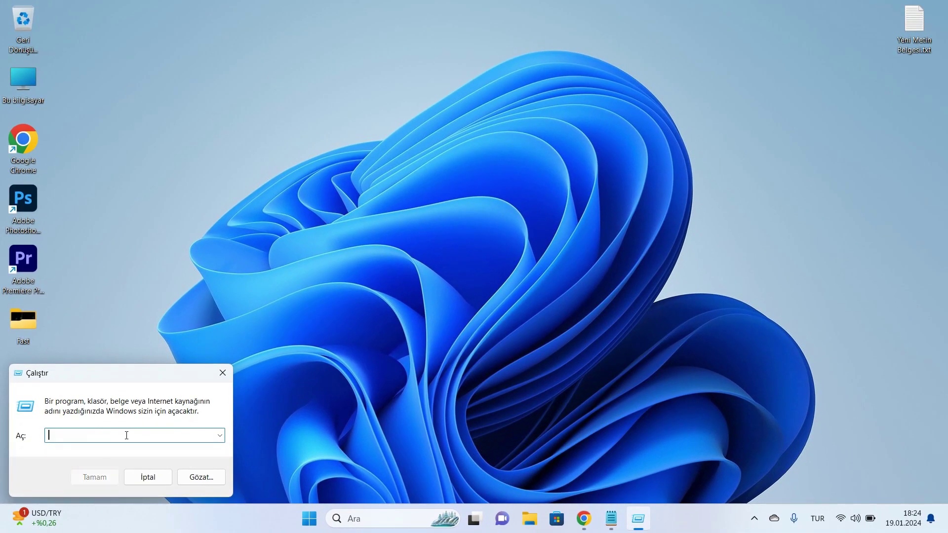
{"action": "left_click", "coordinate": [611, 519]}
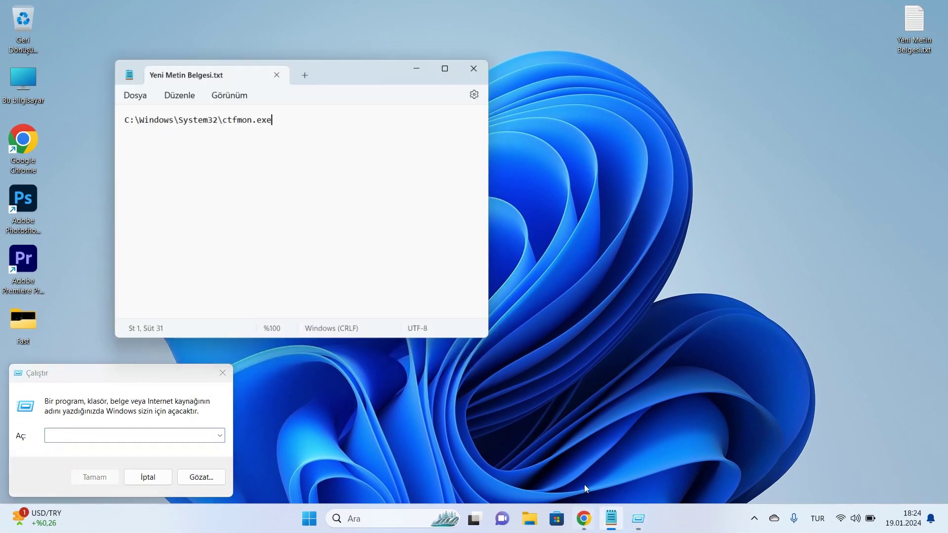
{"action": "left_click_drag", "start_coordinate": [281, 113], "coordinate": [100, 117]}
{"action": "key", "text": "ctrl+c"}
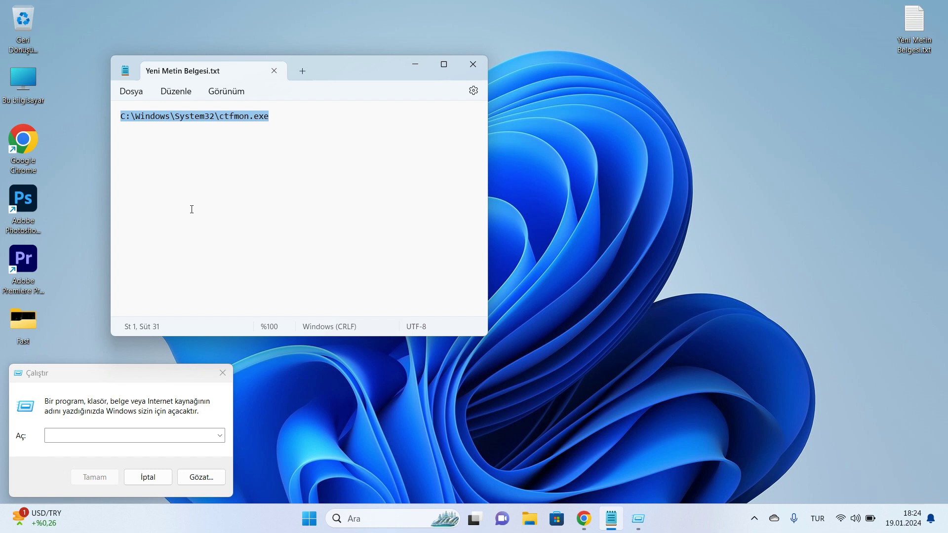
{"action": "left_click", "coordinate": [93, 432]}
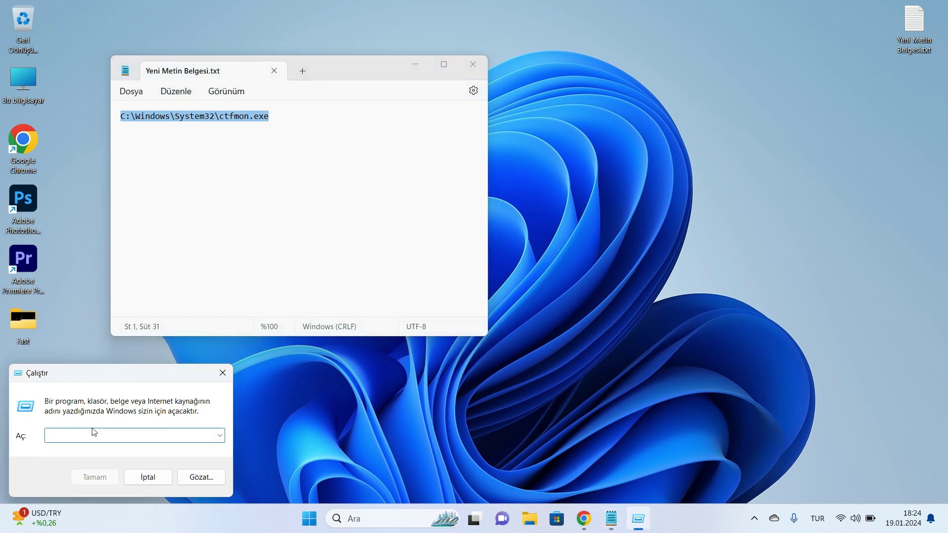
{"action": "key", "text": "ctrl+v"}
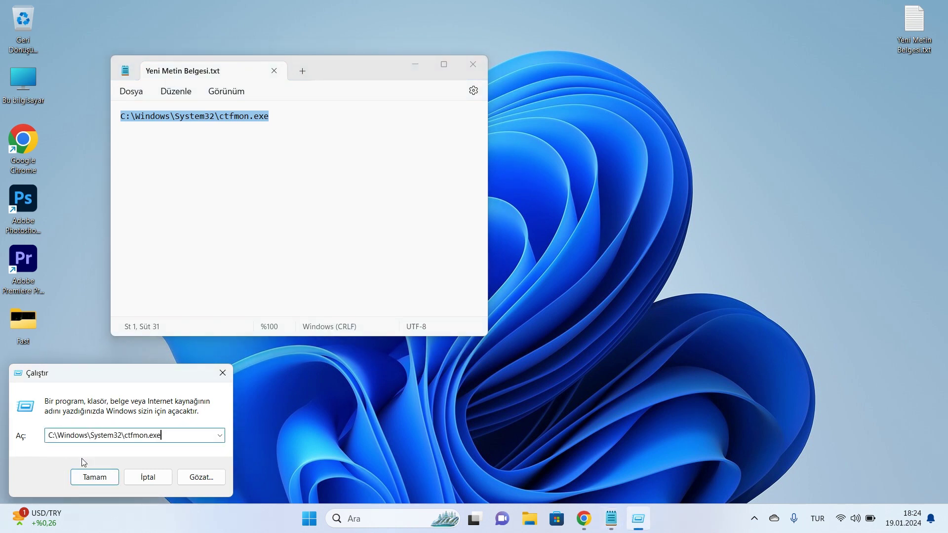
{"action": "left_click", "coordinate": [94, 476]}
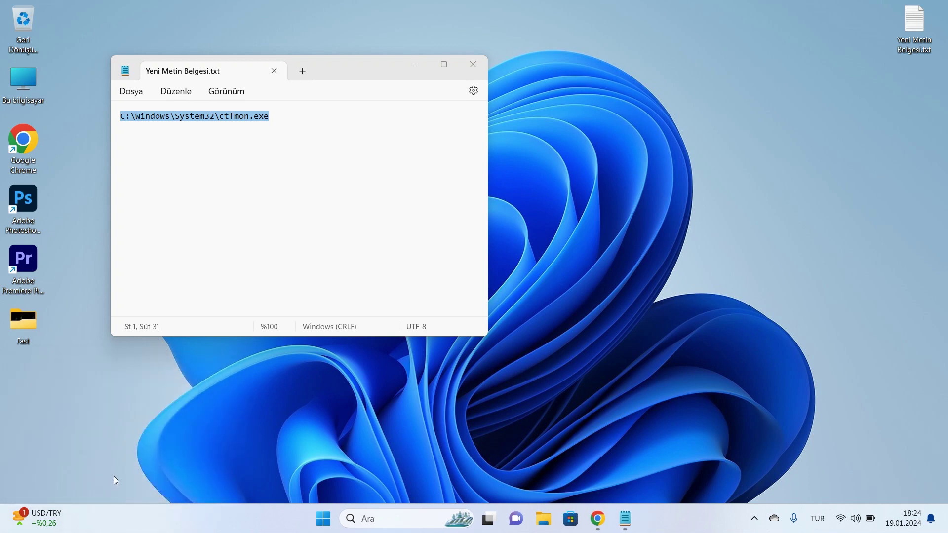
Step: Test keyboard input by entering "ascvn" in Windows search, clear the text and dismiss the search
{"action": "left_click", "coordinate": [379, 519]}
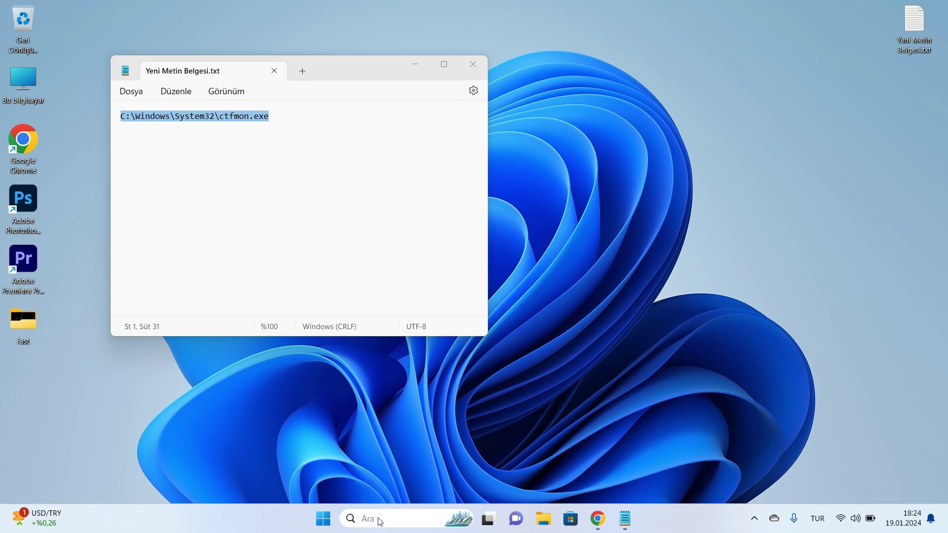
{"action": "type", "text": "as"}
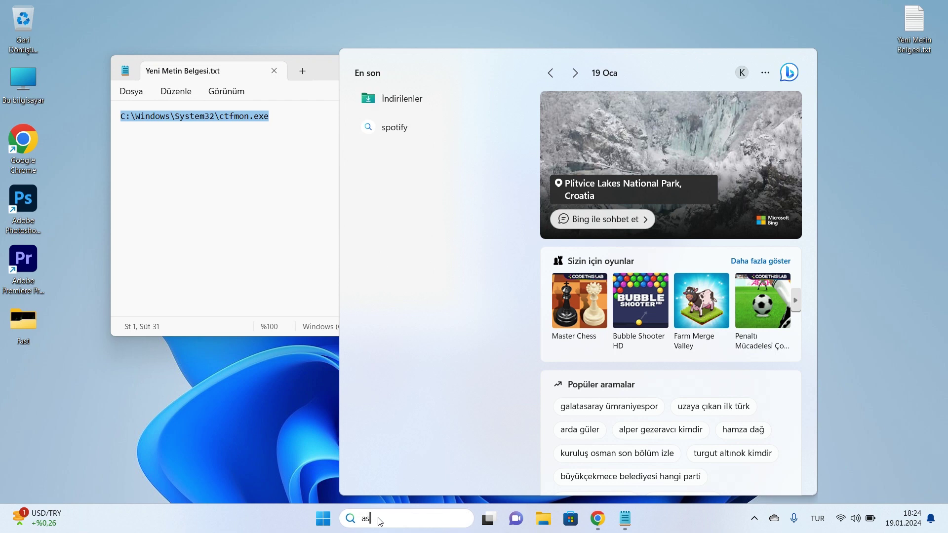
{"action": "type", "text": "cvn"}
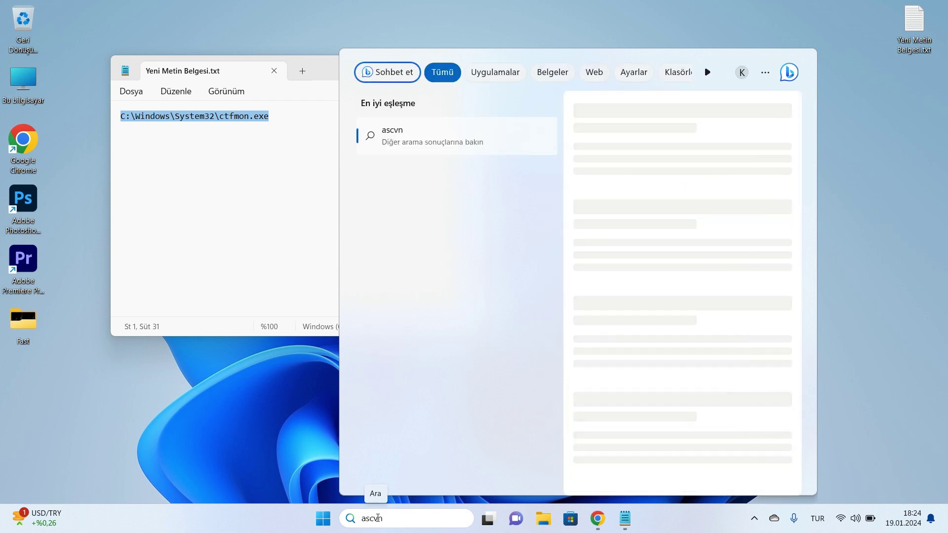
{"action": "key", "text": "BackSpace"}
{"action": "key", "text": "BackSpace"}
{"action": "key", "text": "BackSpace"}
{"action": "key", "text": "BackSpace"}
{"action": "key", "text": "BackSpace"}
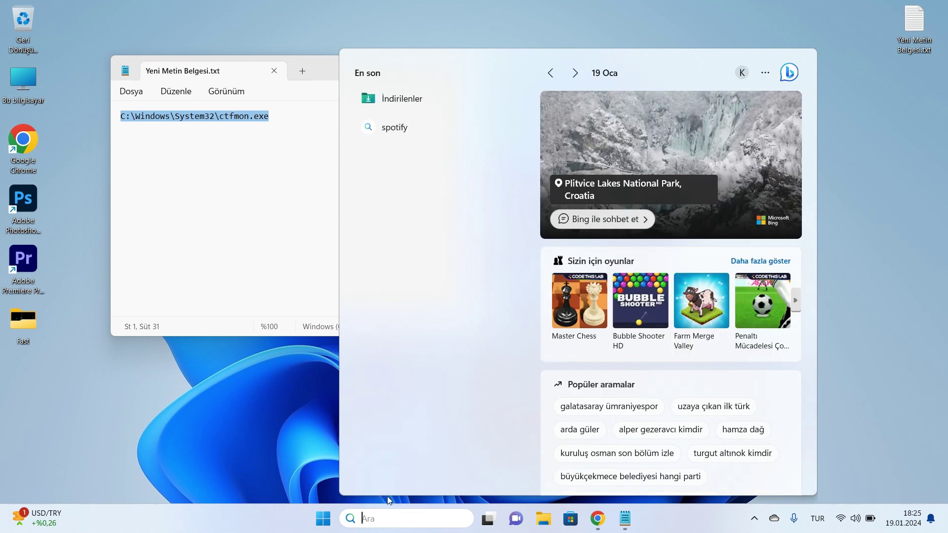
{"action": "left_click", "coordinate": [870, 334]}
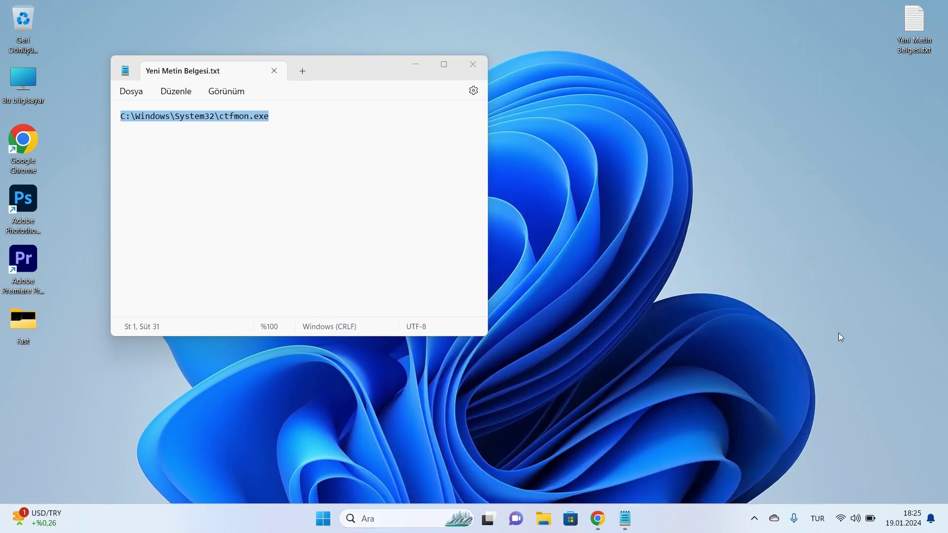
Step: Close the text document and expand the Klavyeler category in a maximised Device Manager (Aygıt Yöneticisi)
{"action": "left_click", "coordinate": [472, 64]}
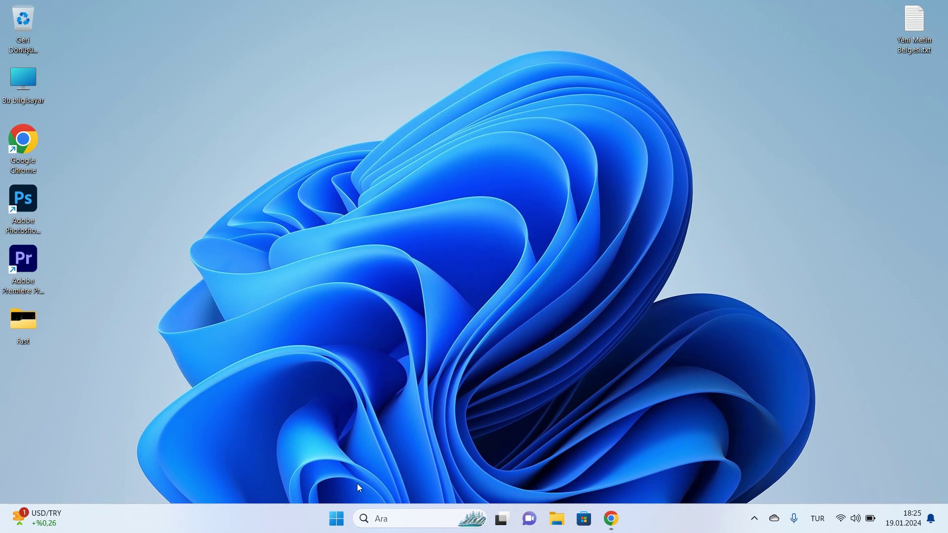
{"action": "right_click", "coordinate": [337, 518]}
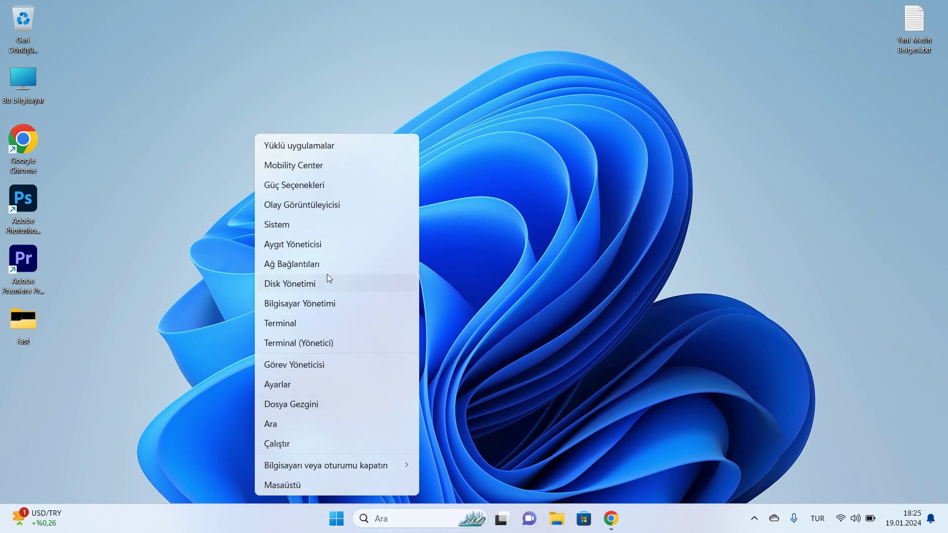
{"action": "left_click", "coordinate": [339, 247]}
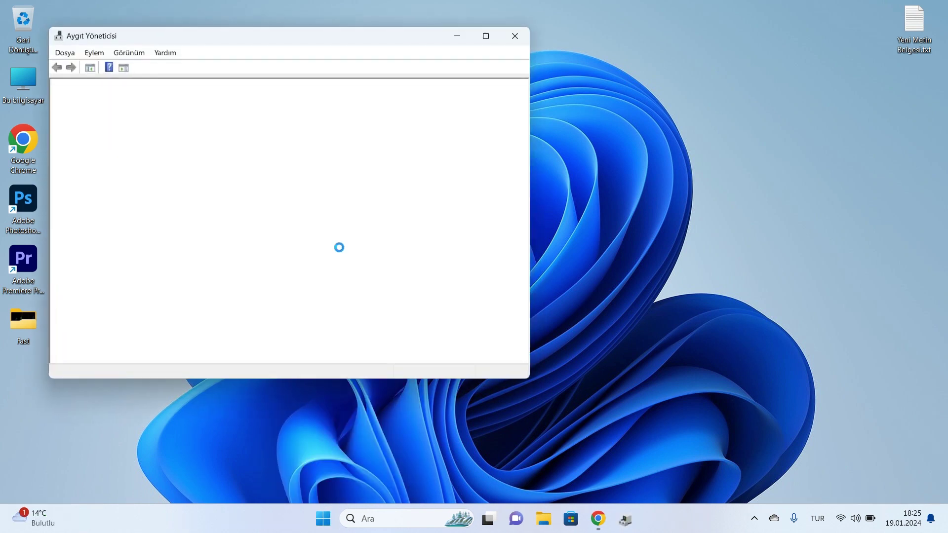
{"action": "left_click", "coordinate": [485, 36]}
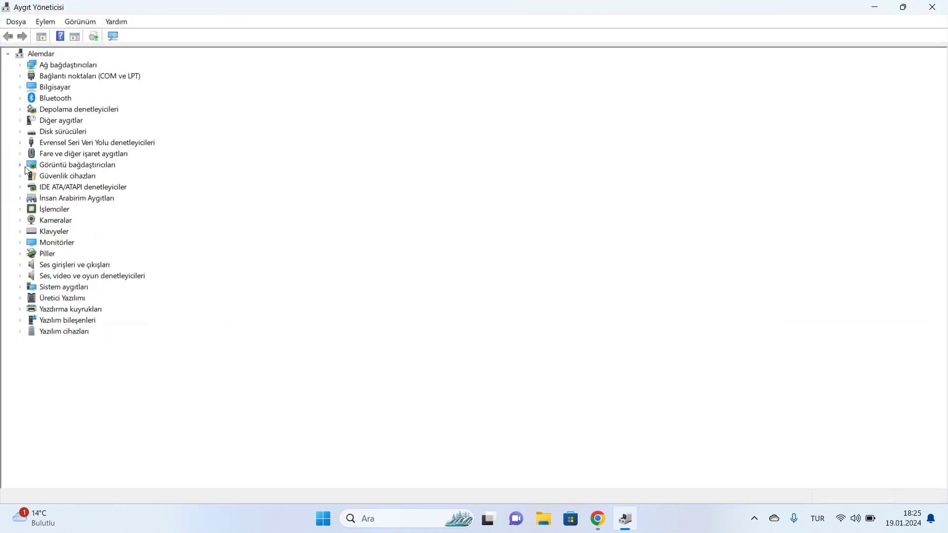
{"action": "left_click", "coordinate": [21, 232]}
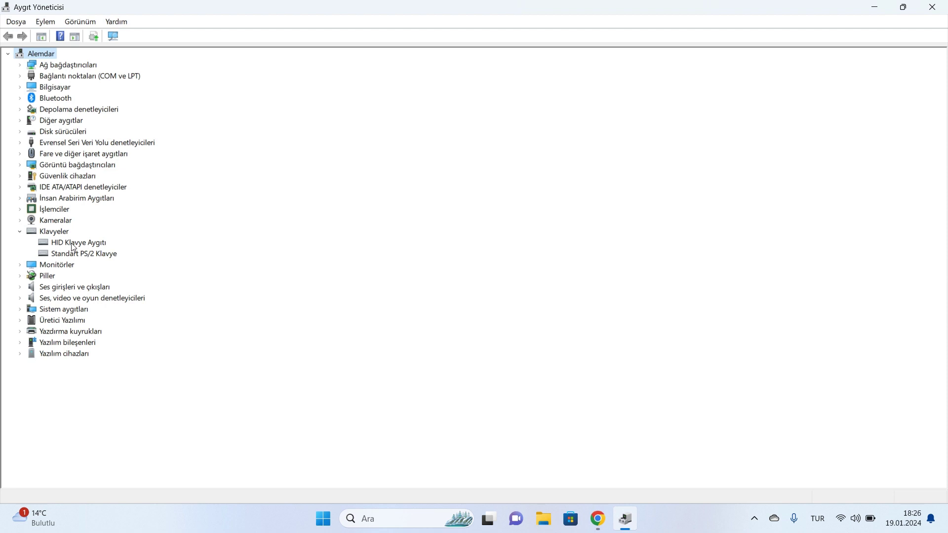
Step: Update the HID Klavye Aygıtı driver by choosing the HID Klavye Aygıtı model from the computer's list of available drivers
{"action": "right_click", "coordinate": [72, 242]}
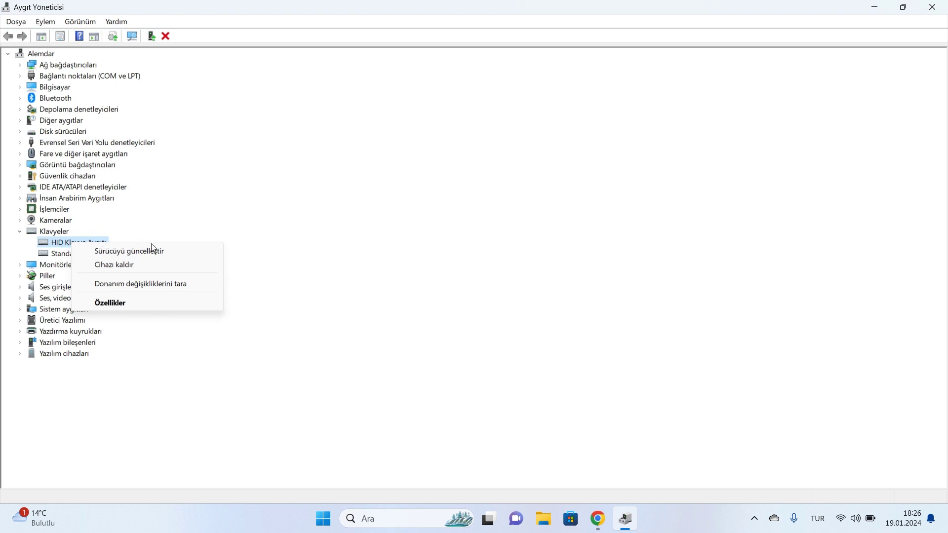
{"action": "left_click", "coordinate": [179, 253]}
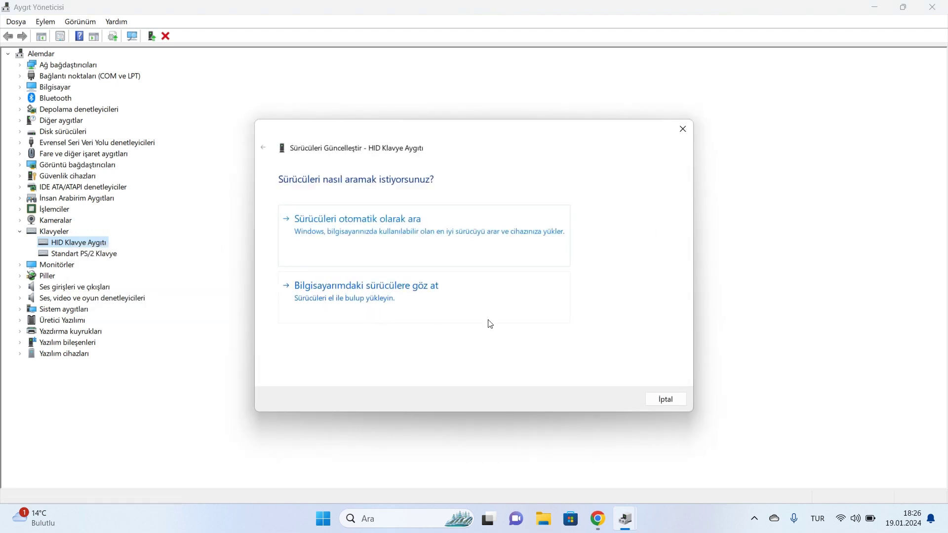
{"action": "left_click", "coordinate": [469, 302]}
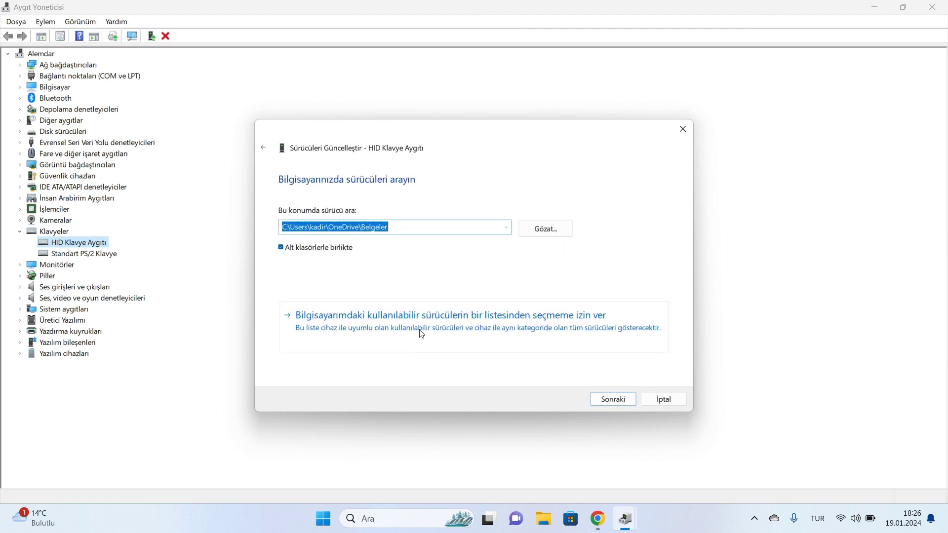
{"action": "left_click", "coordinate": [423, 334]}
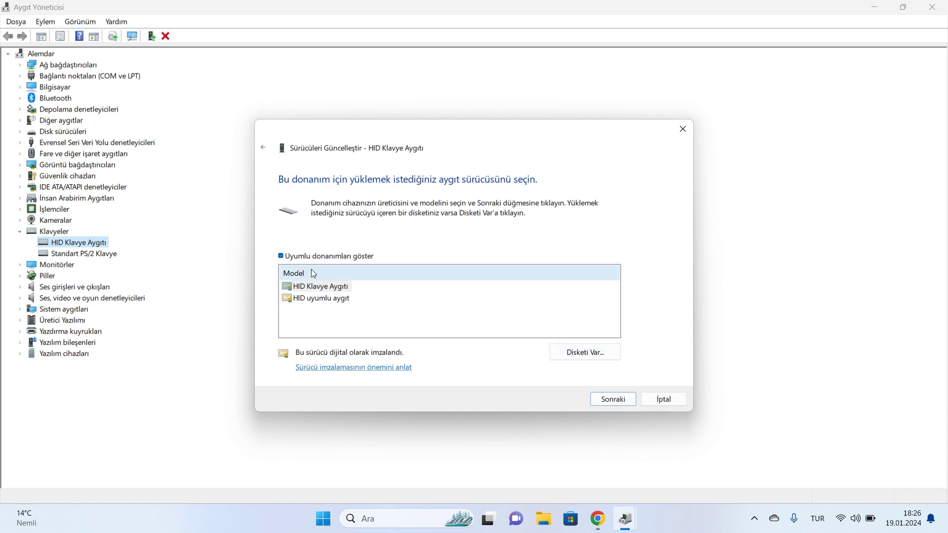
{"action": "left_click", "coordinate": [625, 397]}
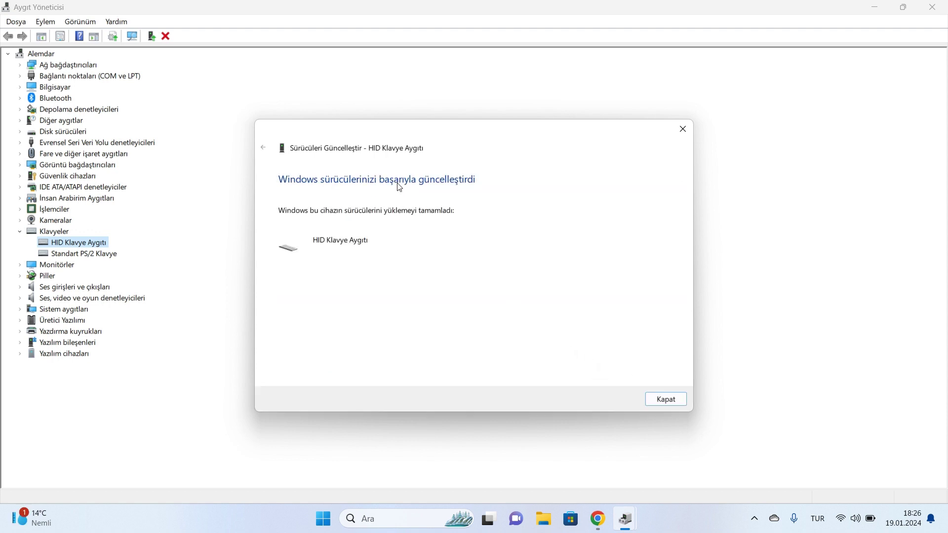
{"action": "left_click", "coordinate": [673, 398]}
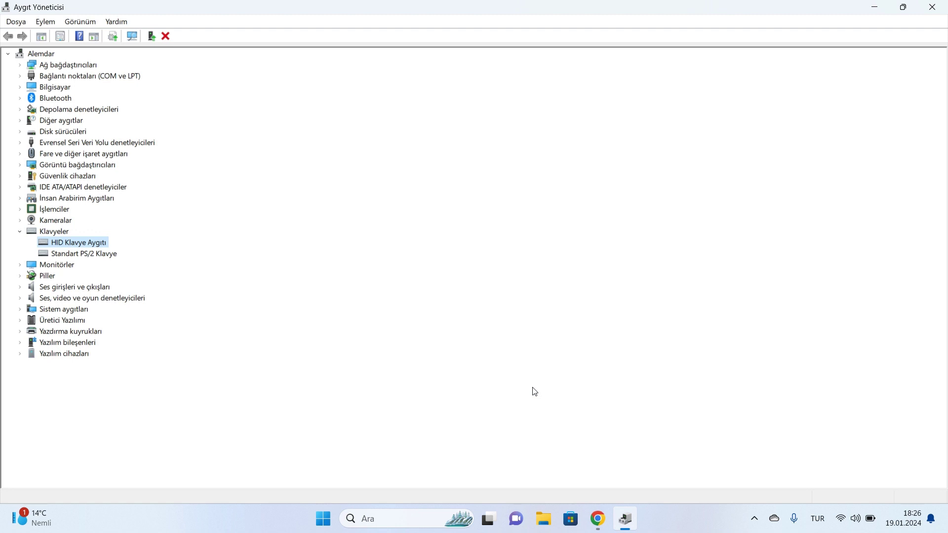
Step: Update the Standart PS/2 Klavye driver from the computer's list of available drivers and decline the immediate restart
{"action": "right_click", "coordinate": [69, 256]}
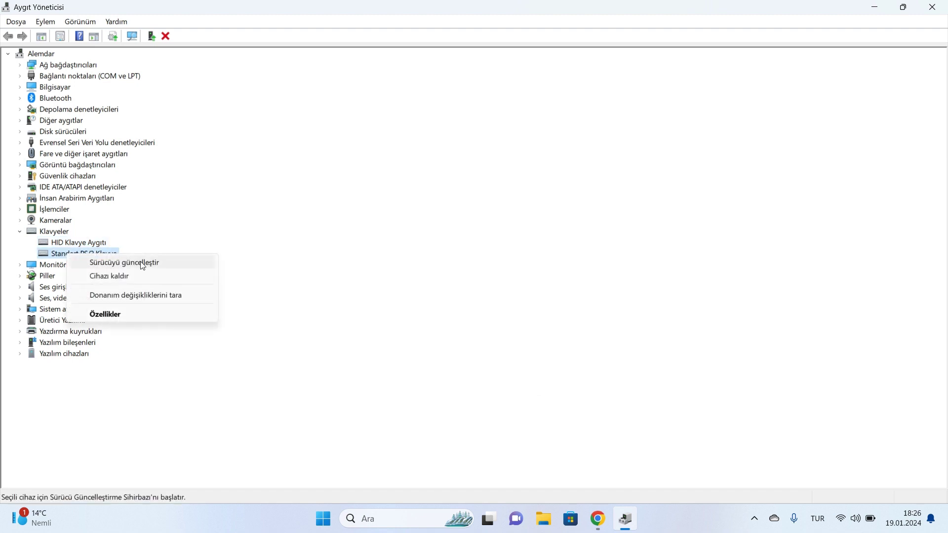
{"action": "left_click", "coordinate": [177, 263]}
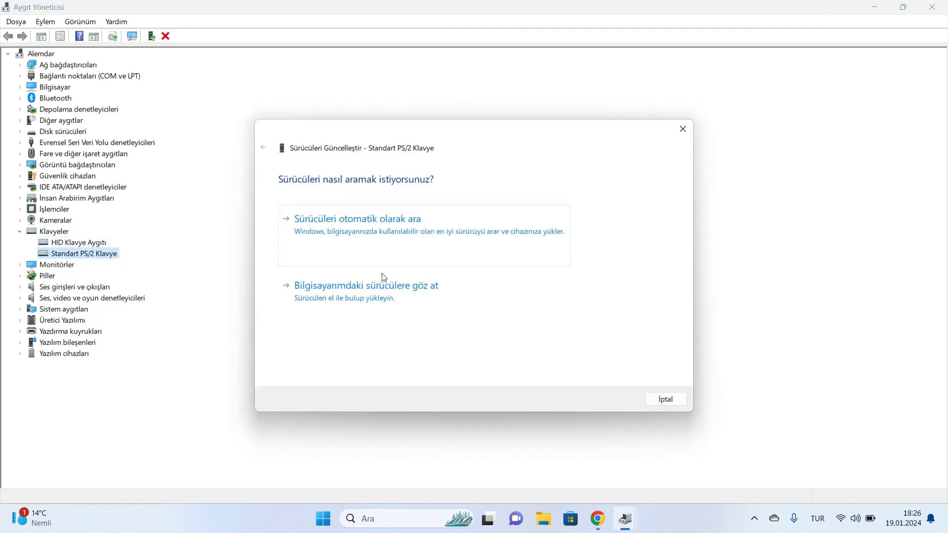
{"action": "left_click", "coordinate": [418, 306]}
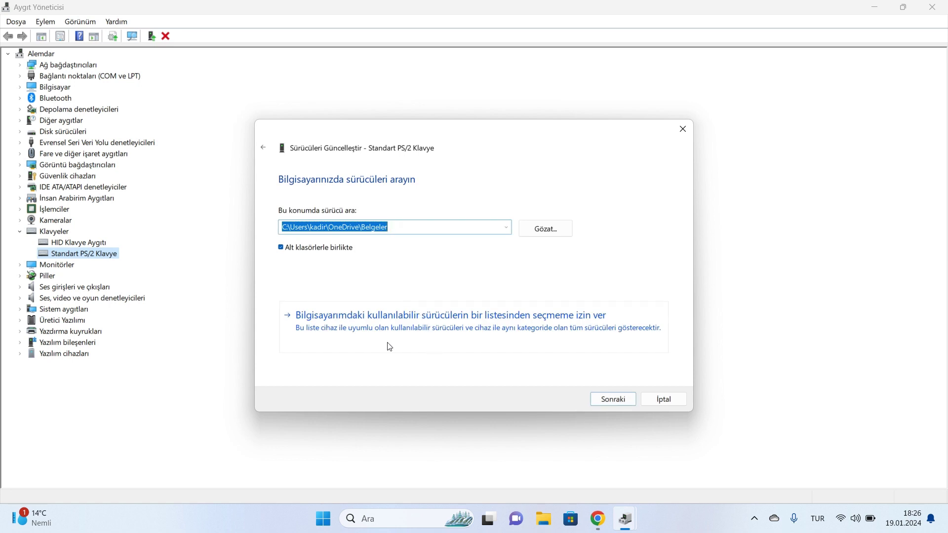
{"action": "left_click", "coordinate": [423, 344]}
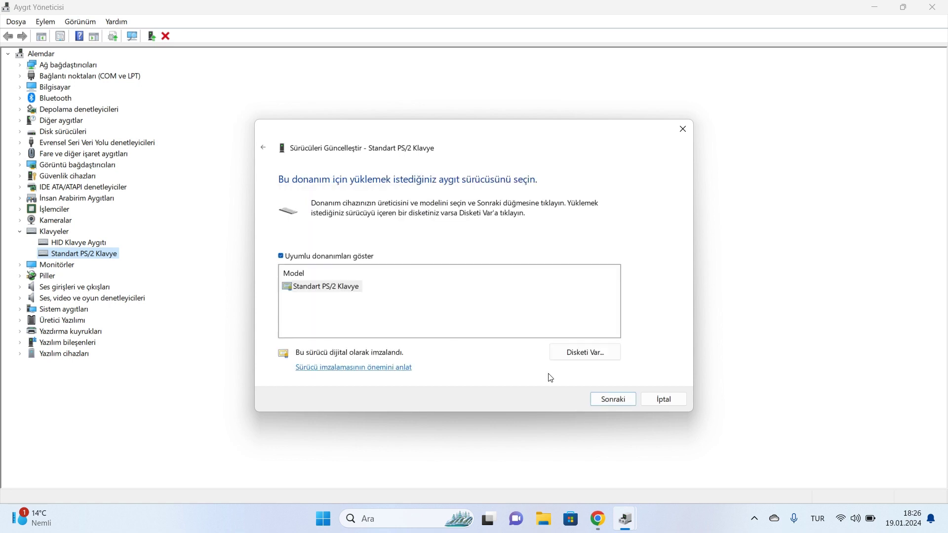
{"action": "left_click", "coordinate": [612, 400]}
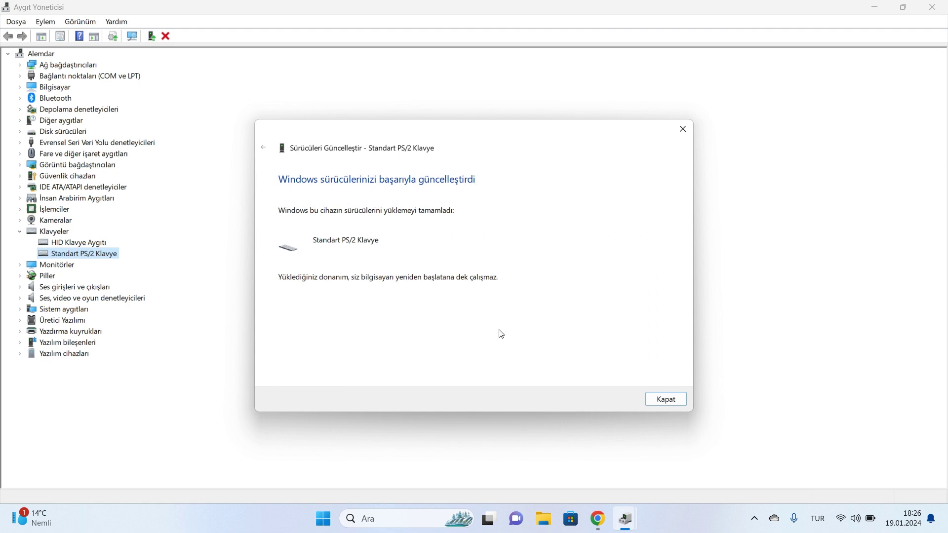
{"action": "left_click", "coordinate": [683, 403]}
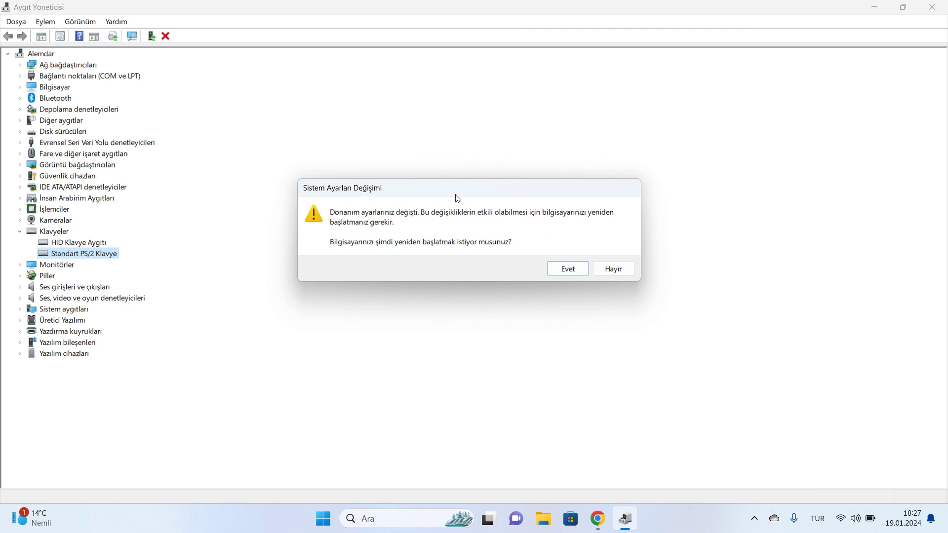
{"action": "mouse_move", "coordinate": [465, 192]}
{"action": "left_mouse_down"}
{"action": "mouse_move", "coordinate": [484, 194]}
{"action": "mouse_move", "coordinate": [473, 205]}
{"action": "left_mouse_up"}
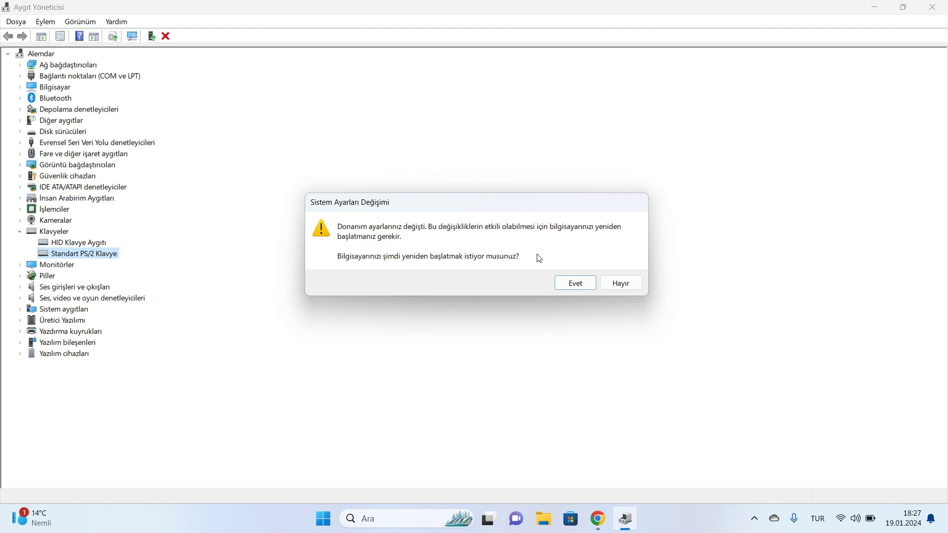
{"action": "left_click", "coordinate": [620, 282]}
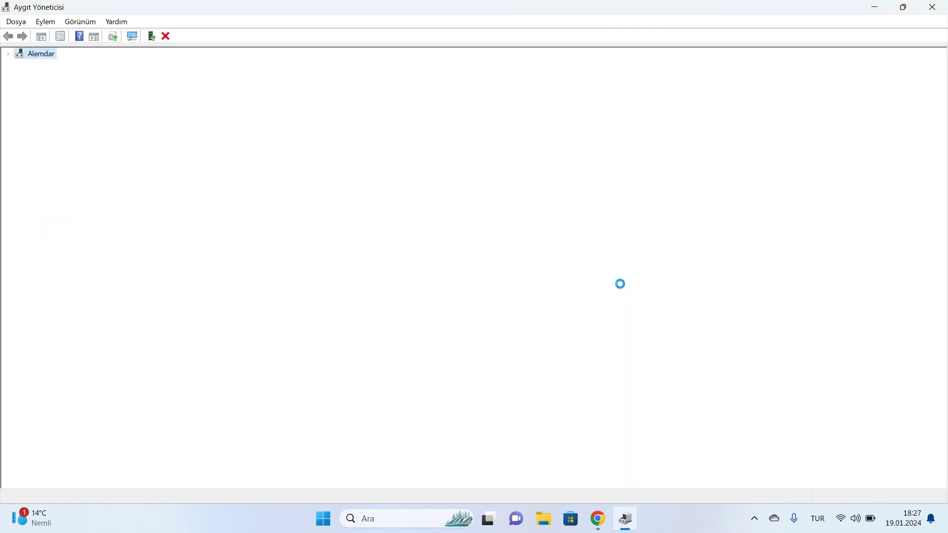